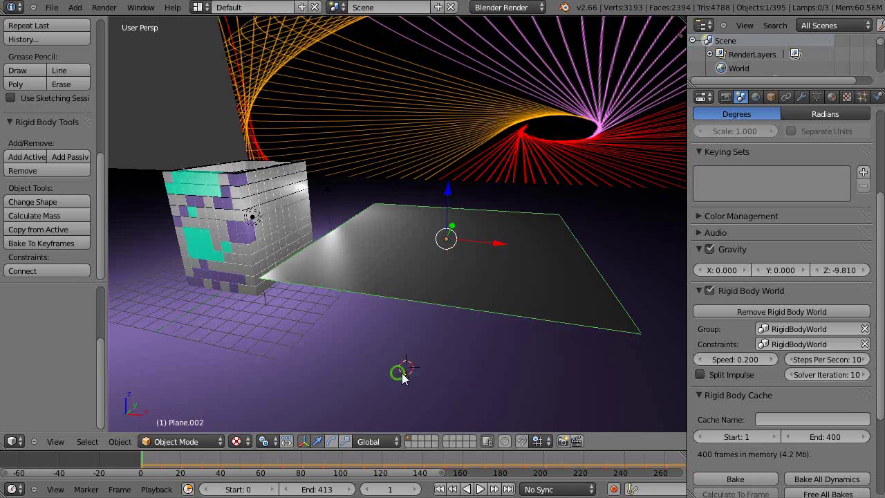
# Orbit and zoom to view the block cube from above, then hide the tool shelf
pyautogui.moveTo(396, 281); pyautogui.dragTo(332, 315, button='middle')
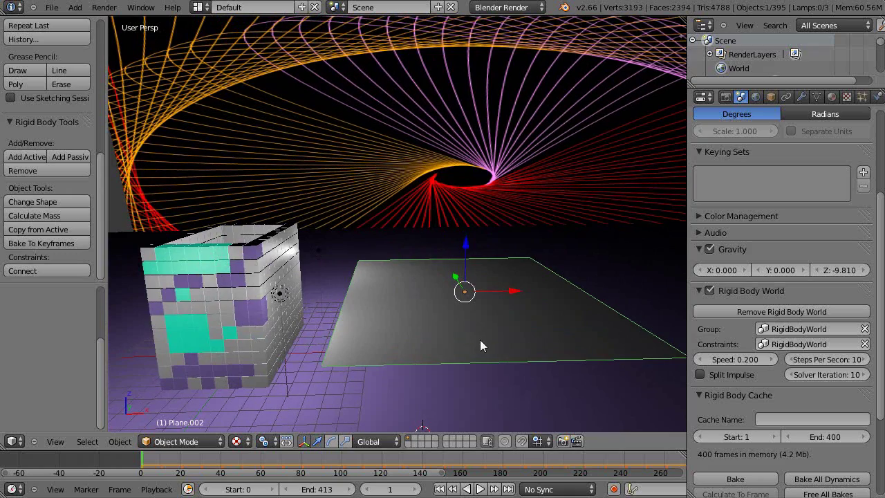
pyautogui.scroll(3, 477, 340)
pyautogui.scroll(-5, 477, 342)
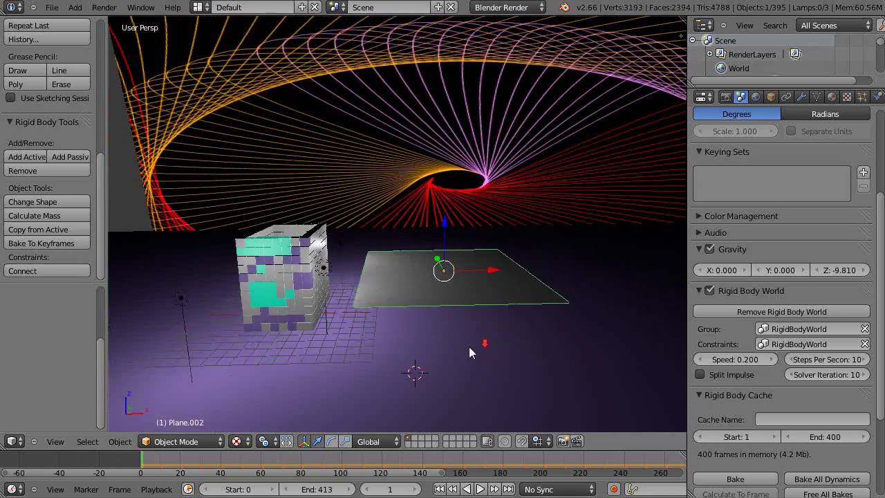
pyautogui.moveTo(475, 350); pyautogui.dragTo(489, 328, button='middle')
pyautogui.scroll(3, 456, 337)
pyautogui.scroll(-3, 466, 336)
pyautogui.scroll(2, 489, 328)
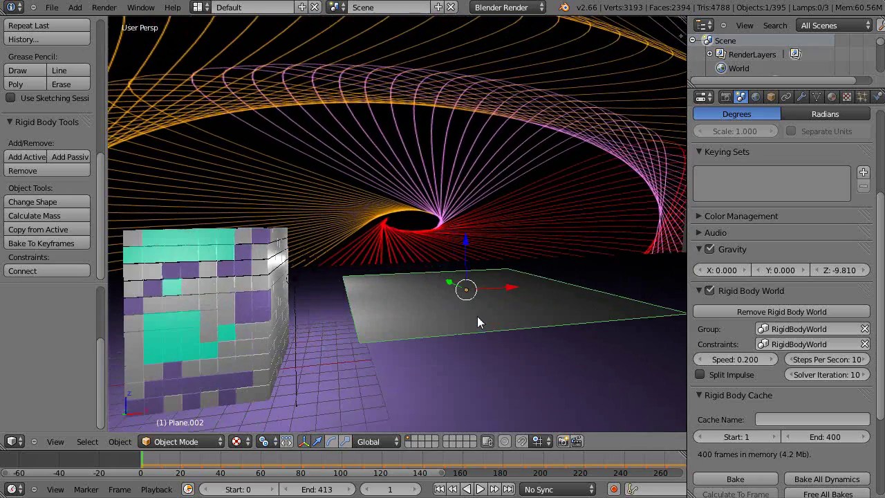
pyautogui.scroll(-3, 478, 316)
pyautogui.scroll(2, 477, 316)
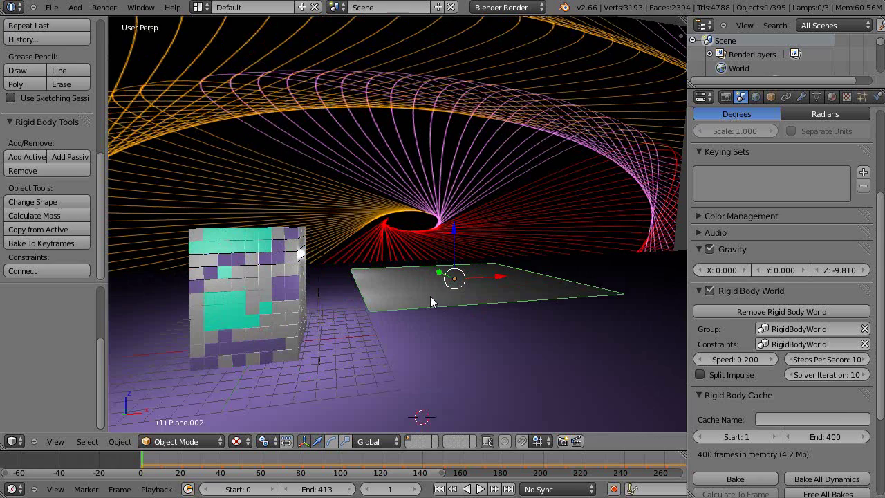
pyautogui.press('t')
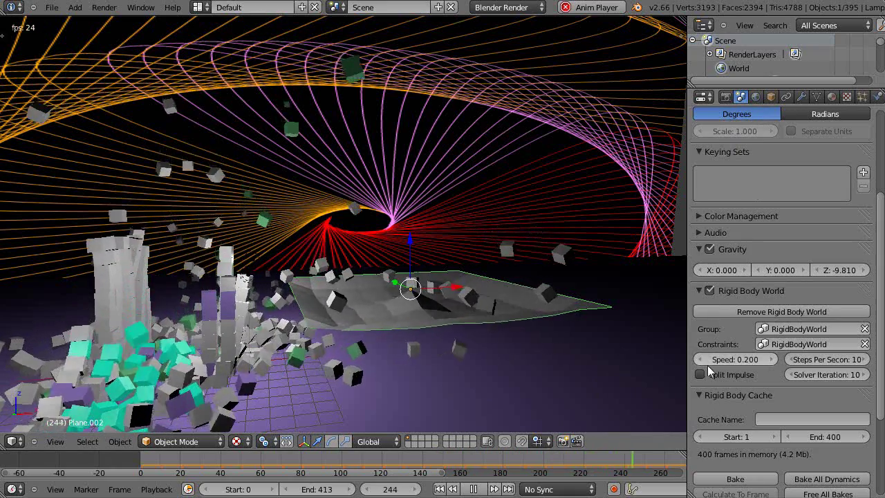
# Watch the blocks scatter across the wavy plane while orbiting, then restore the tool shelf
pyautogui.click(706, 296)
pyautogui.click(706, 295)
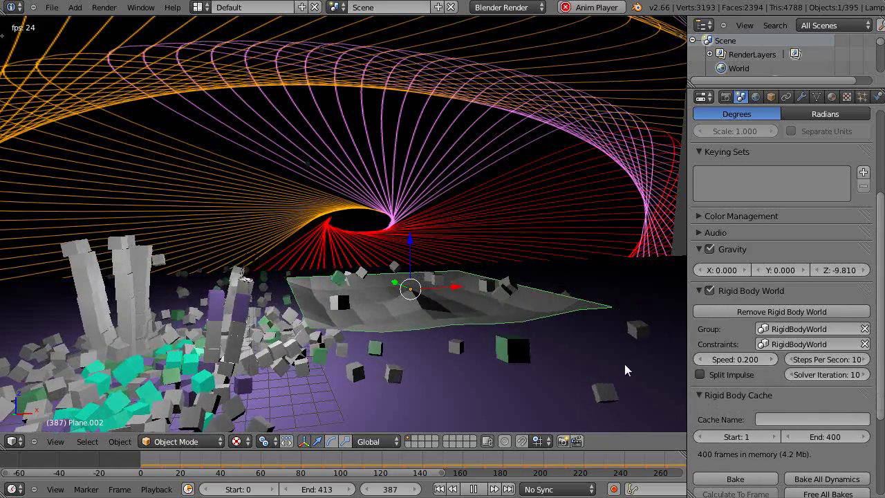
pyautogui.moveTo(394, 373); pyautogui.dragTo(349, 365, button='middle')
pyautogui.scroll(3, 379, 368)
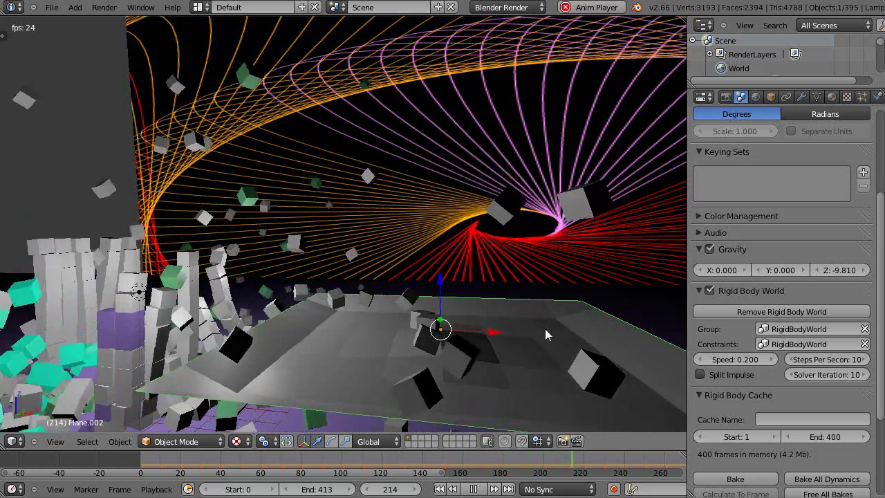
pyautogui.scroll(-3, 273, 343)
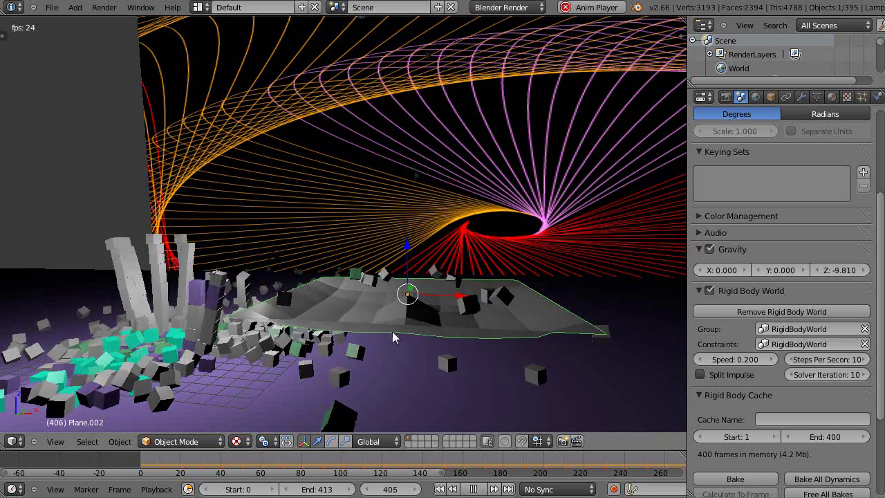
pyautogui.scroll(3, 423, 388)
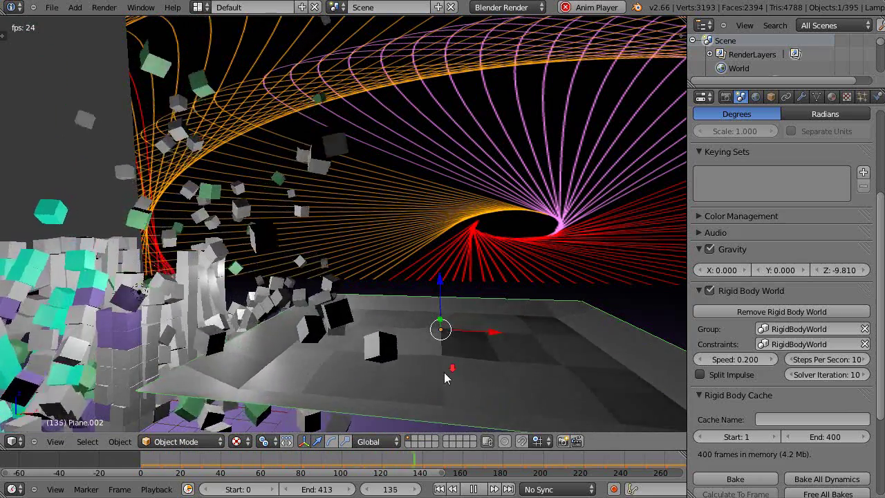
pyautogui.scroll(-1, 444, 372)
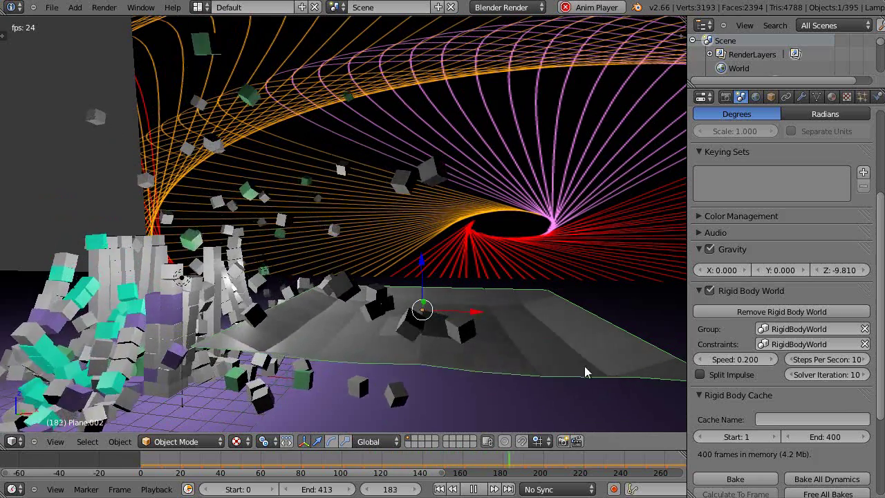
pyautogui.press('t')
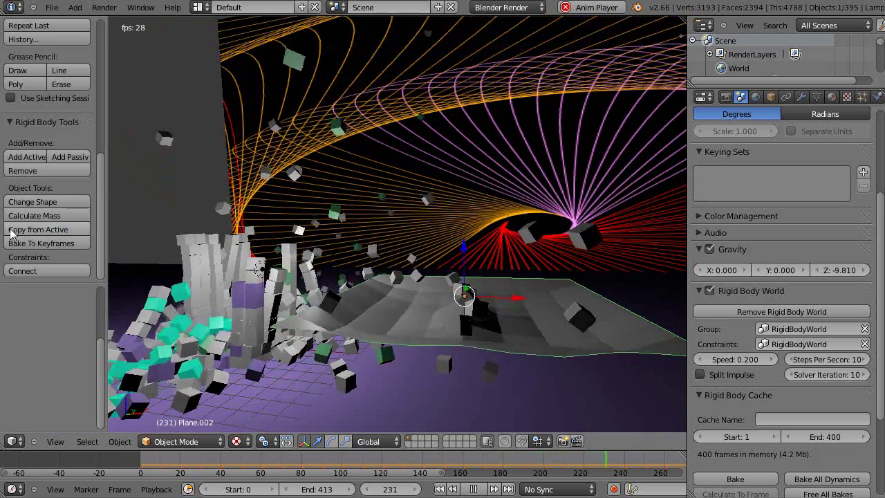
# Remove Plane.002's rigid body, enable Collision in its Physics tab, then select Cube.386
pyautogui.click(28, 172)
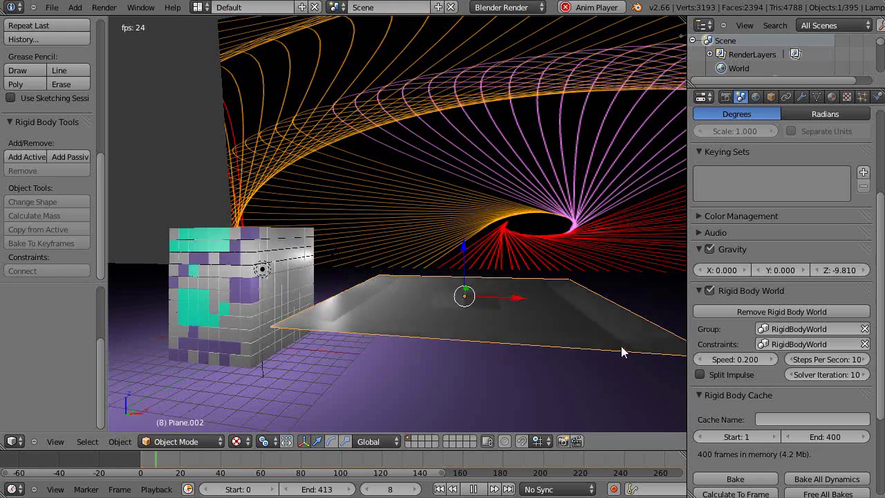
pyautogui.scroll(5, 818, 272)
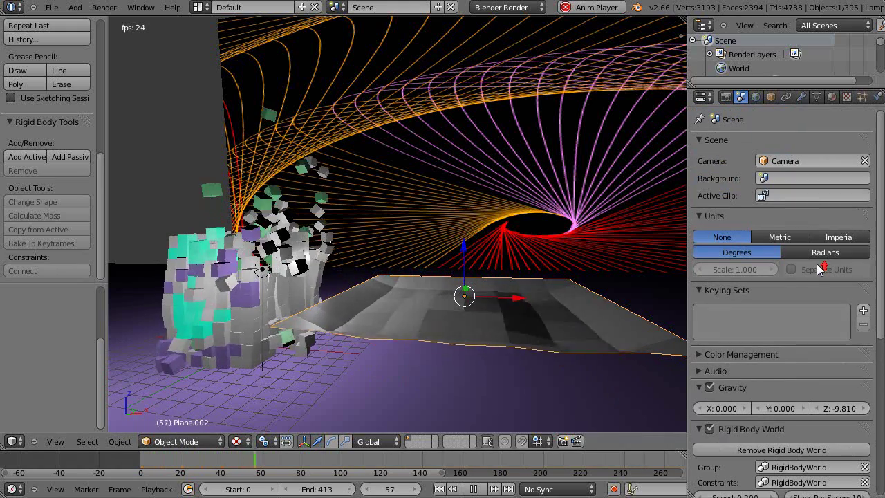
pyautogui.click(877, 98)
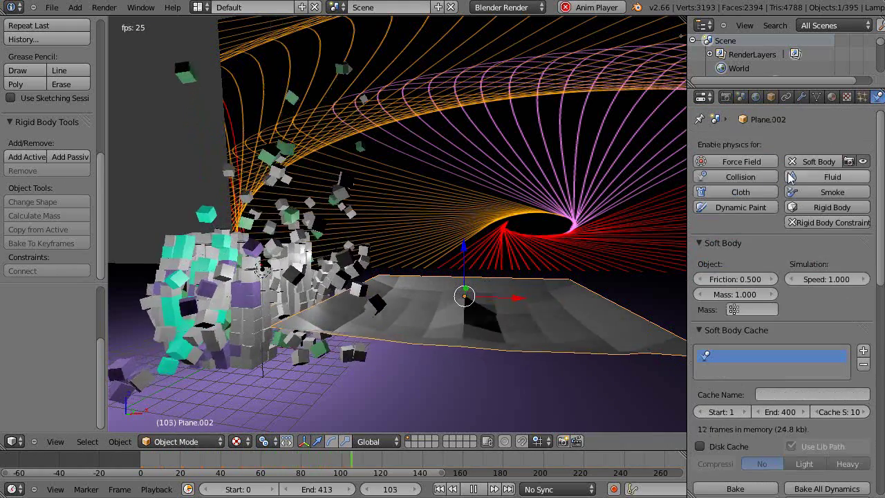
pyautogui.click(735, 178)
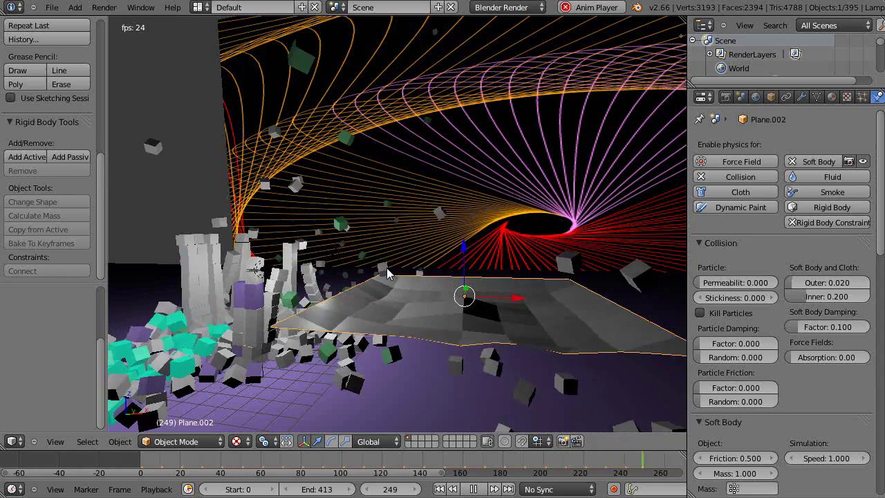
pyautogui.rightClick(397, 312)
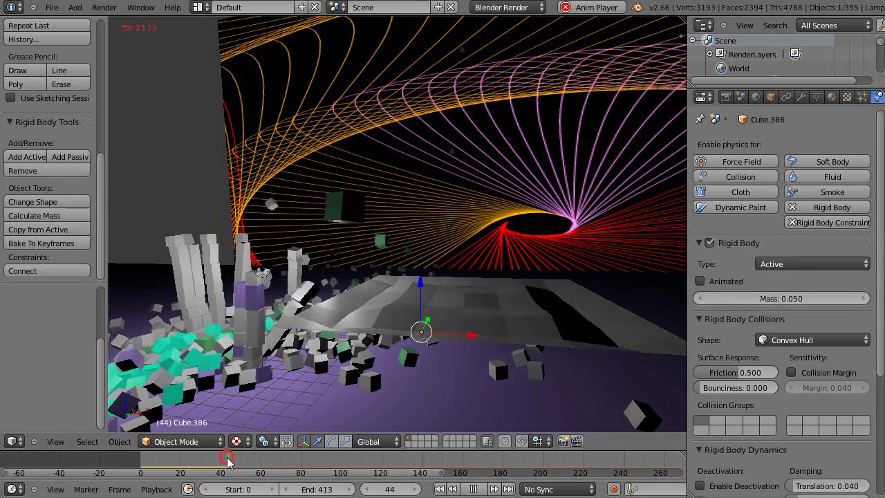
# Restart playback and enable Collision physics on the fallen Cube.386
pyautogui.press('Escape')
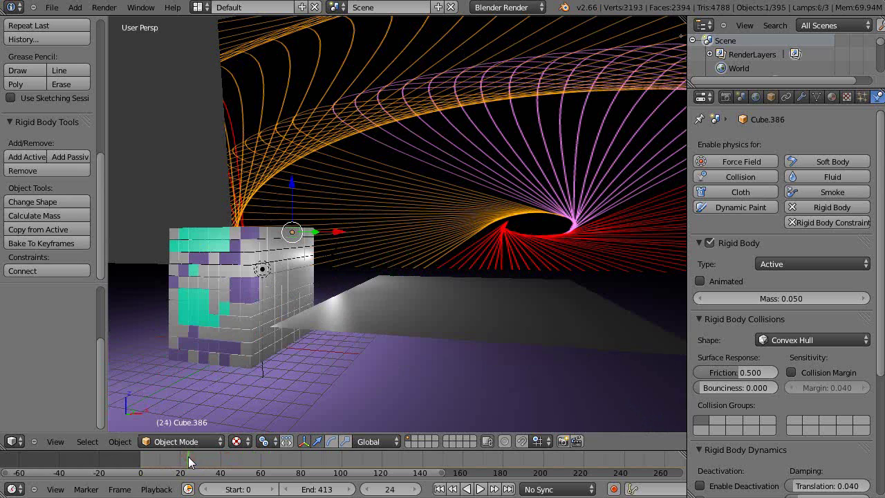
pyautogui.hotkey('alt', 'a')
pyautogui.rightClick(415, 336)
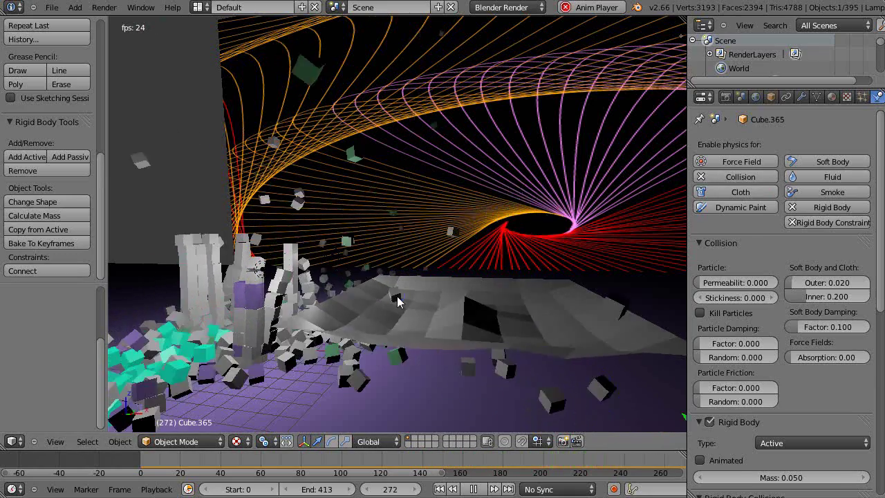
pyautogui.rightClick(437, 330)
pyautogui.click(721, 178)
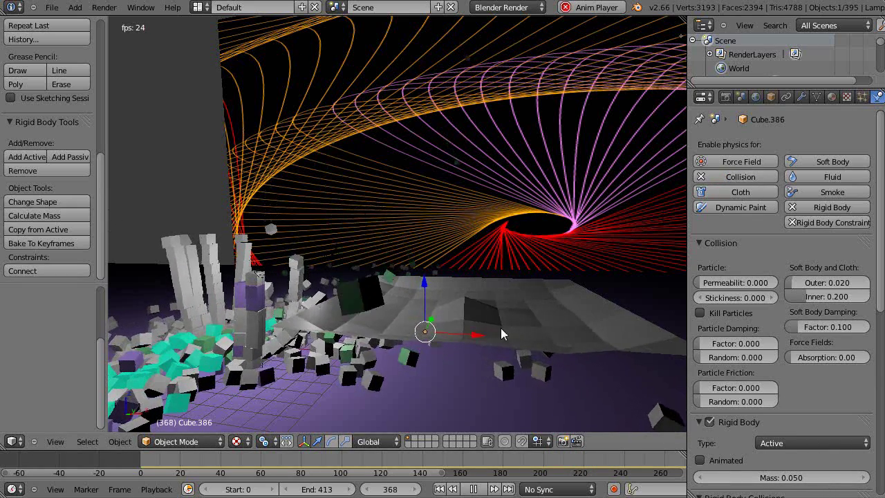
# Replay the simulation from the start frame while orbiting the view slightly
pyautogui.press('Escape')
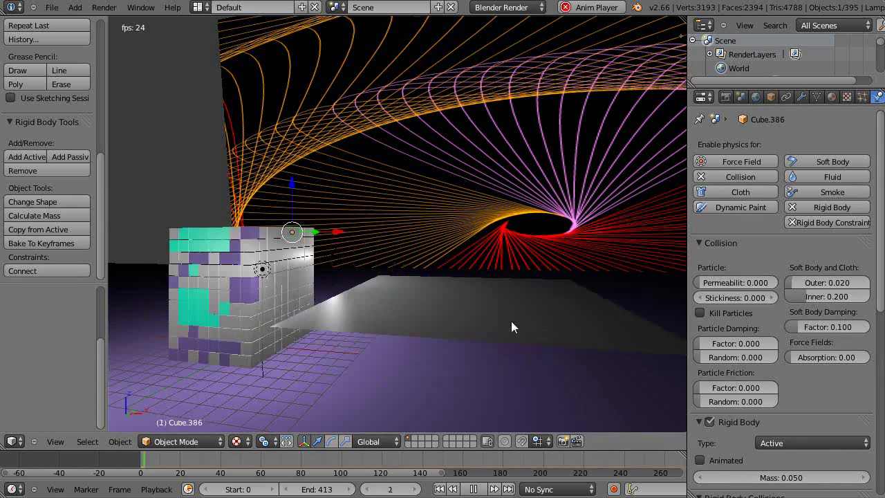
pyautogui.hotkey('alt', 'a')
pyautogui.moveTo(520, 342); pyautogui.dragTo(494, 341, button='middle')
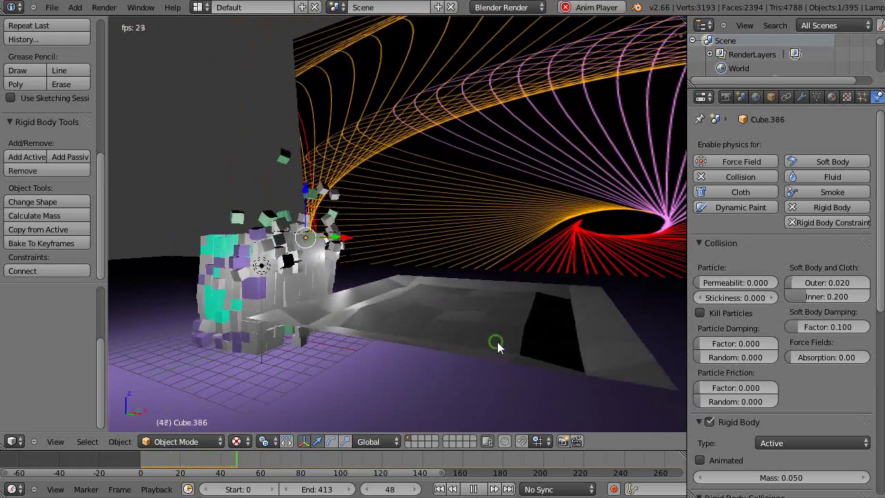
pyautogui.scroll(2, 498, 342)
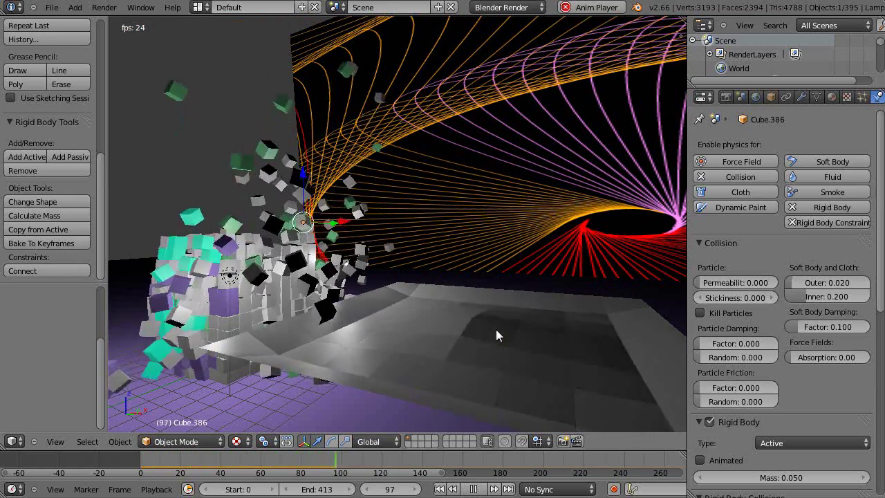
pyautogui.scroll(-3, 496, 330)
pyautogui.scroll(2, 495, 330)
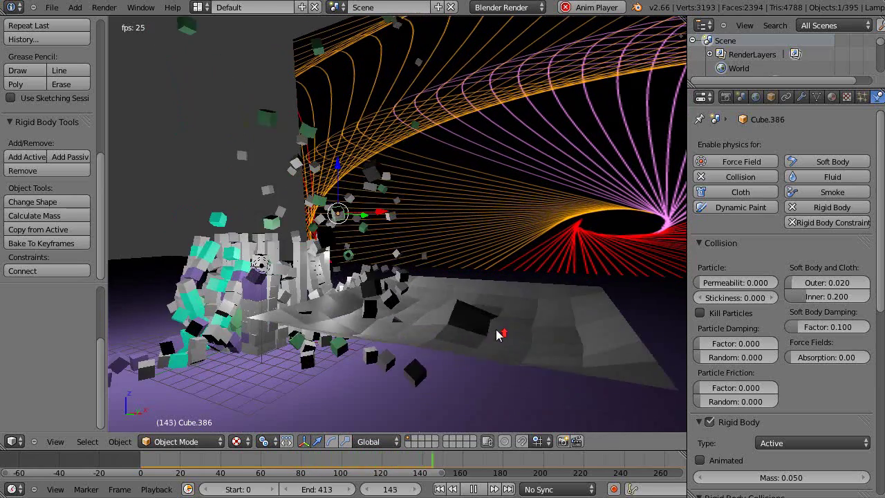
# Play from frame 28 with the cube block selected, then select Plane.002
pyautogui.press('Escape')
pyautogui.click(197, 461)
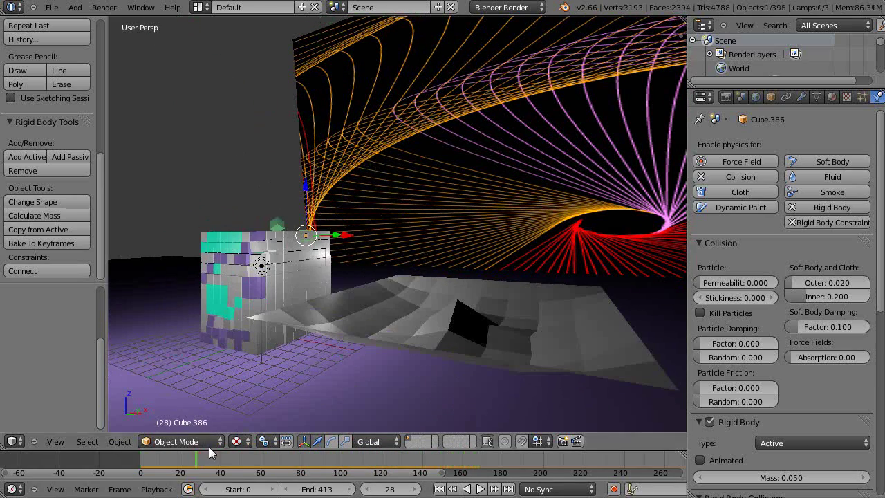
pyautogui.rightClick(366, 339)
pyautogui.hotkey('alt', 'a')
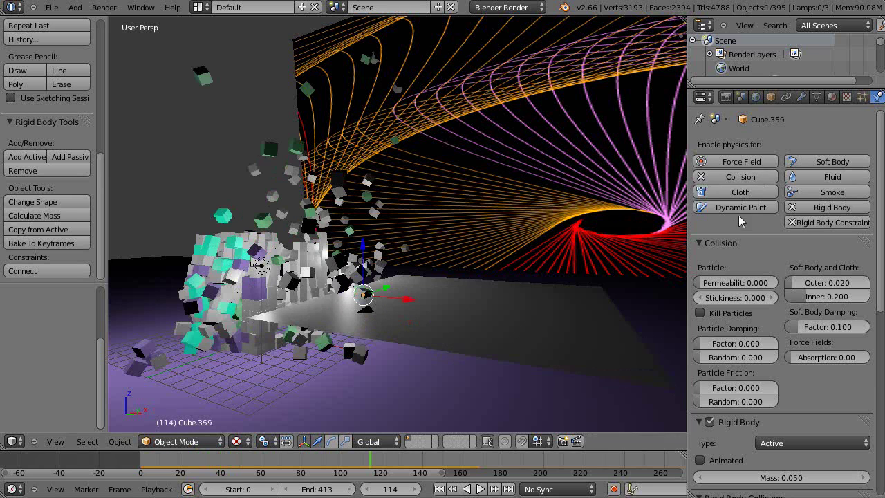
pyautogui.rightClick(538, 340)
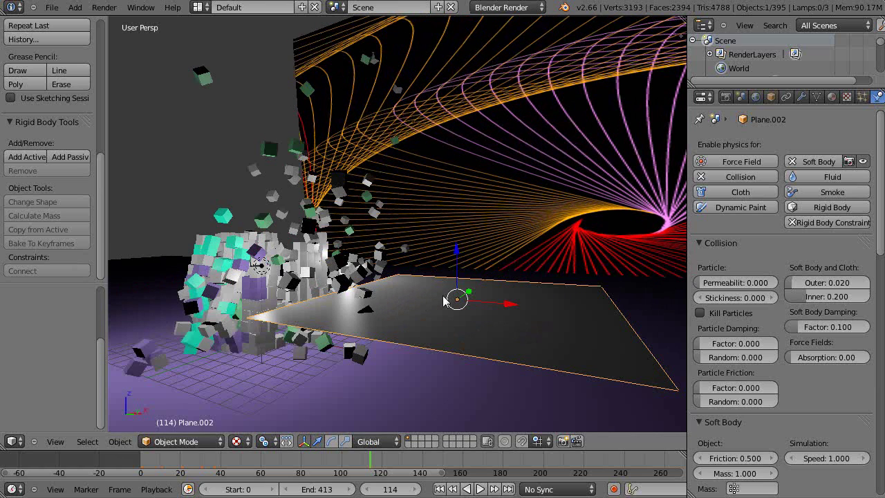
# Rewind the simulation to frame 0 and reselect the soft-body plane
pyautogui.hotkey('alt', 'a')
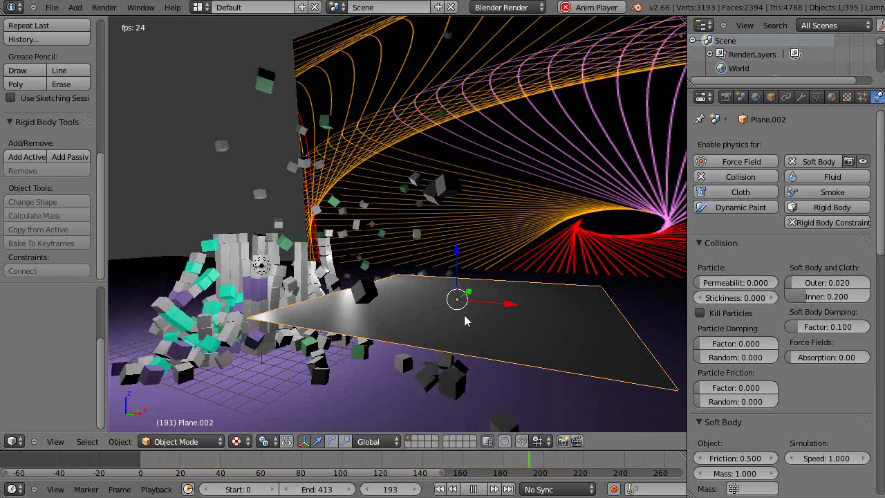
pyautogui.press('Escape')
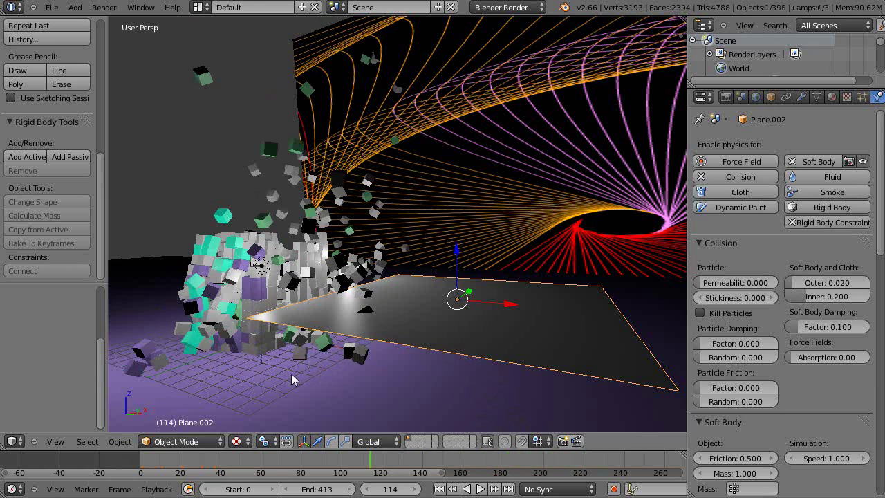
pyautogui.click(142, 462)
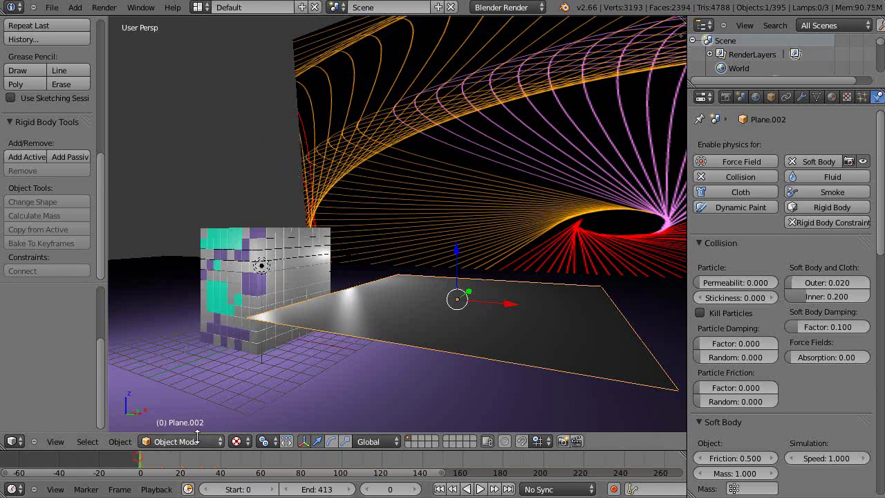
pyautogui.rightClick(451, 328)
pyautogui.rightClick(450, 331)
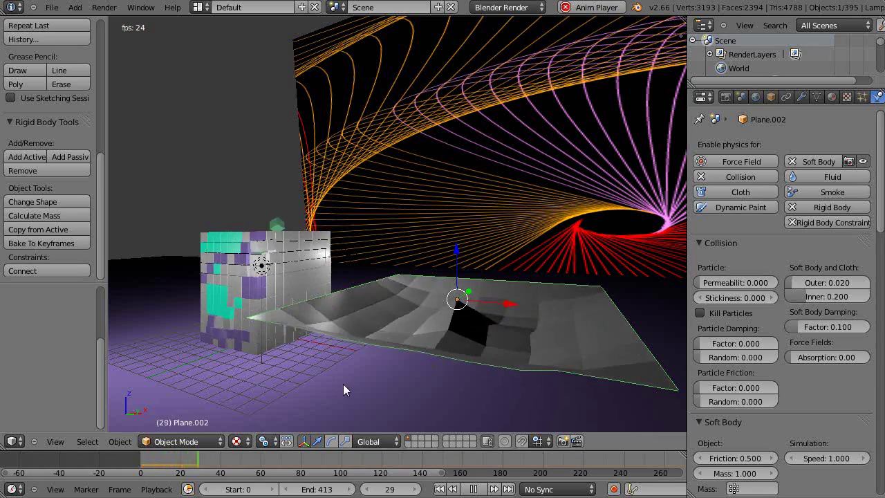
# Orbit low and edge-on during playback to watch blocks dent the plane
pyautogui.scroll(-3, 391, 357)
pyautogui.scroll(2, 393, 359)
pyautogui.moveTo(395, 359); pyautogui.dragTo(455, 351, button='middle')
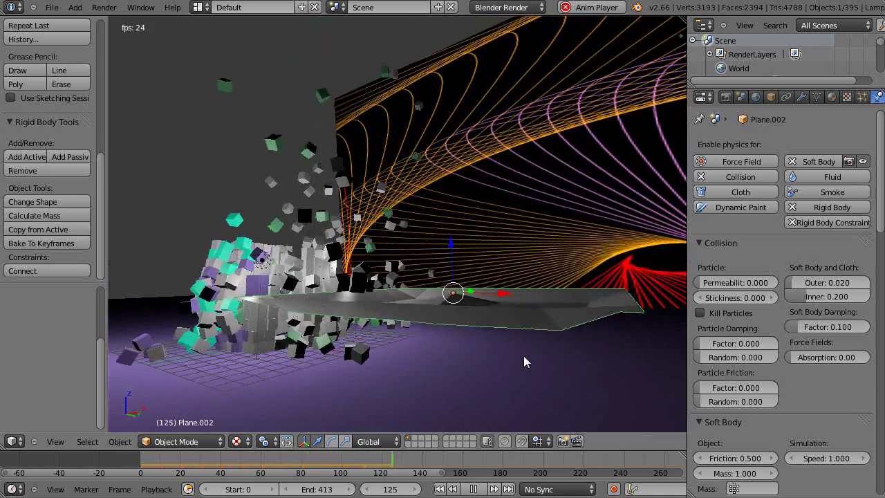
pyautogui.scroll(4, 502, 352)
pyautogui.moveTo(495, 356); pyautogui.dragTo(466, 335, button='middle')
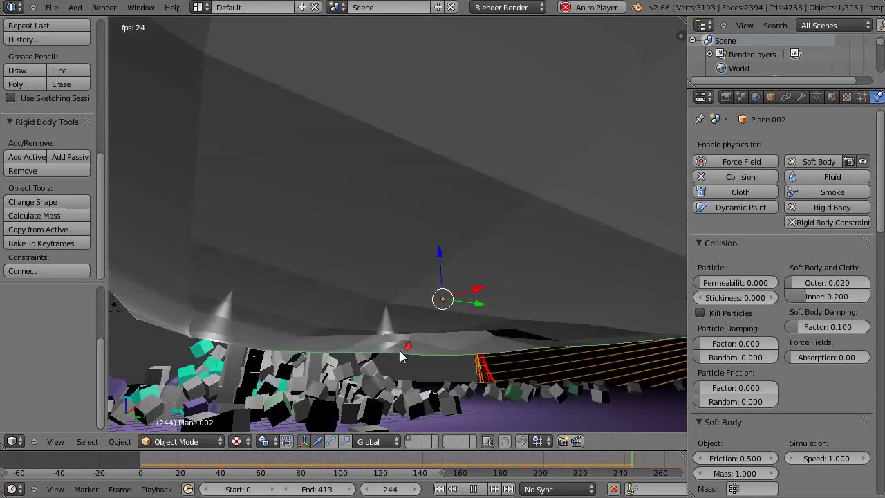
pyautogui.moveTo(400, 350); pyautogui.dragTo(411, 368, button='middle')
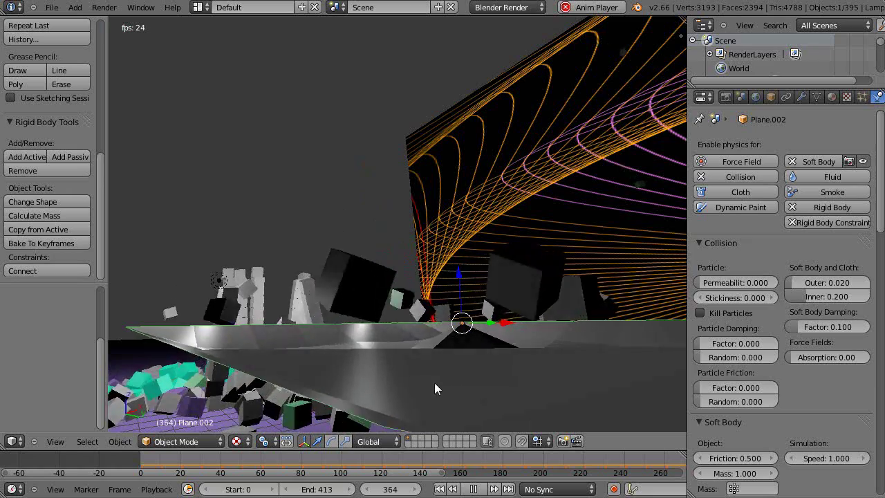
pyautogui.moveTo(434, 385); pyautogui.dragTo(461, 358, button='middle')
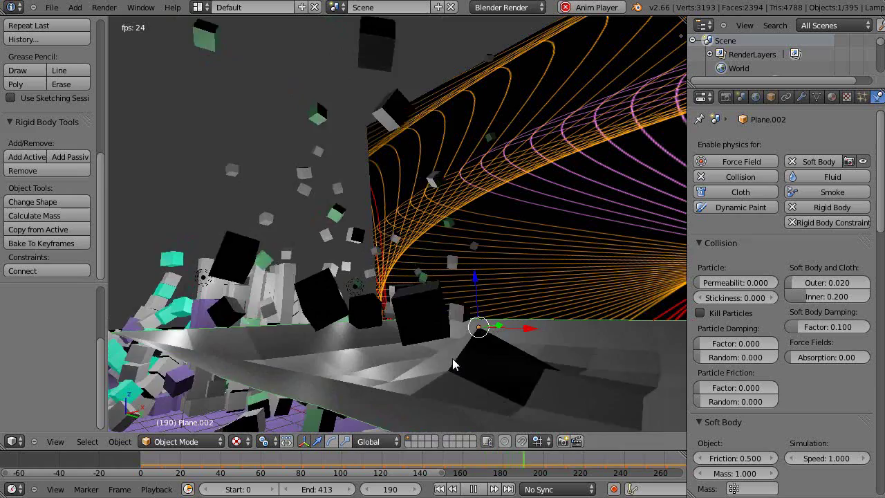
# Stop playback at frame 0 and reselect the soft-body plane
pyautogui.press('Escape')
pyautogui.moveTo(453, 358); pyautogui.dragTo(462, 377, button='middle')
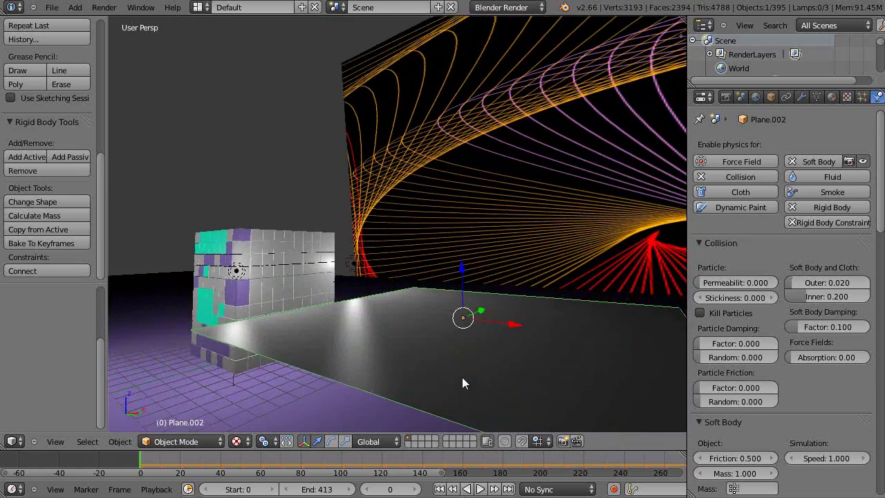
pyautogui.rightClick(461, 325)
pyautogui.rightClick(463, 327)
# Lower the plane's centre about 0.69 on Z with proportional editing, then replay
pyautogui.press('Tab')
pyautogui.press('o')
pyautogui.press('a')
pyautogui.press('a')
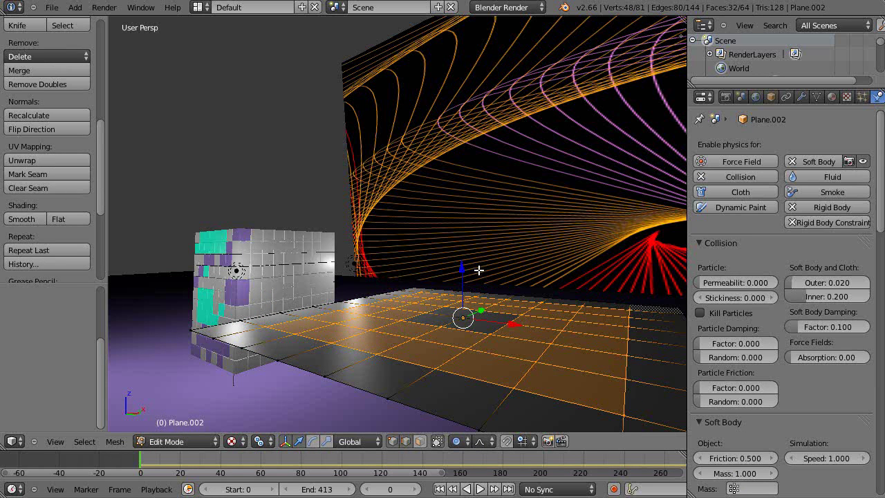
pyautogui.press('z')
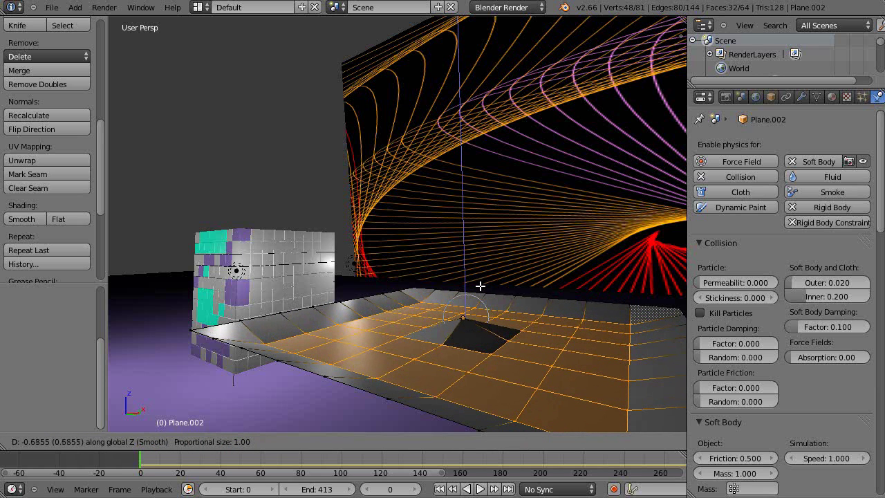
pyautogui.click(480, 286)
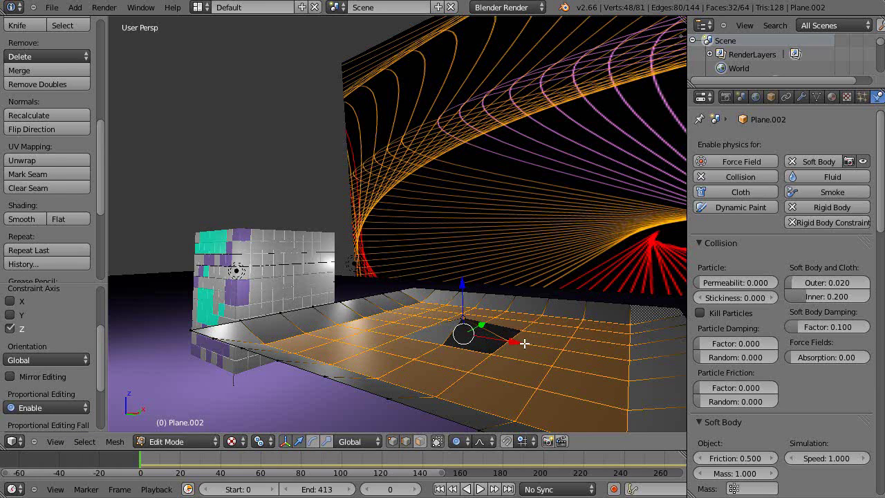
pyautogui.press('Tab')
pyautogui.moveTo(433, 369); pyautogui.dragTo(410, 351, button='middle')
pyautogui.hotkey('alt', 'a')
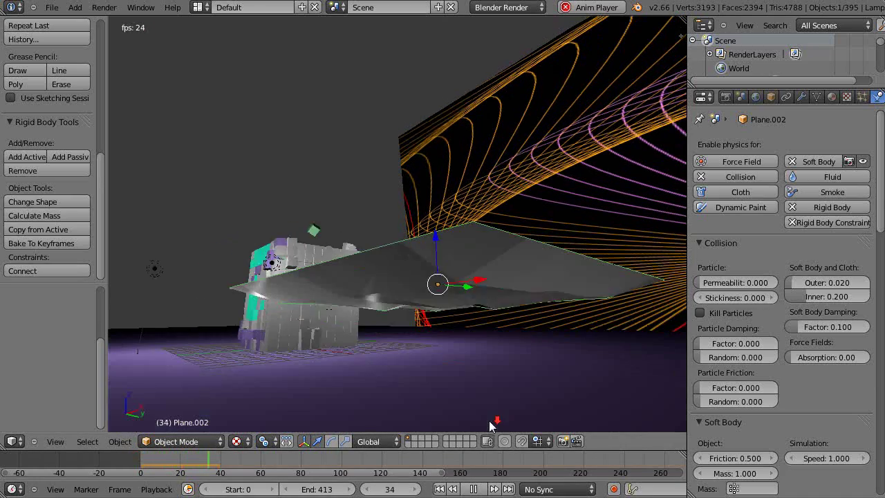
# Orbit from above, low and edge-on angles as blocks pelt the bending plane
pyautogui.moveTo(486, 419); pyautogui.dragTo(487, 441, button='middle')
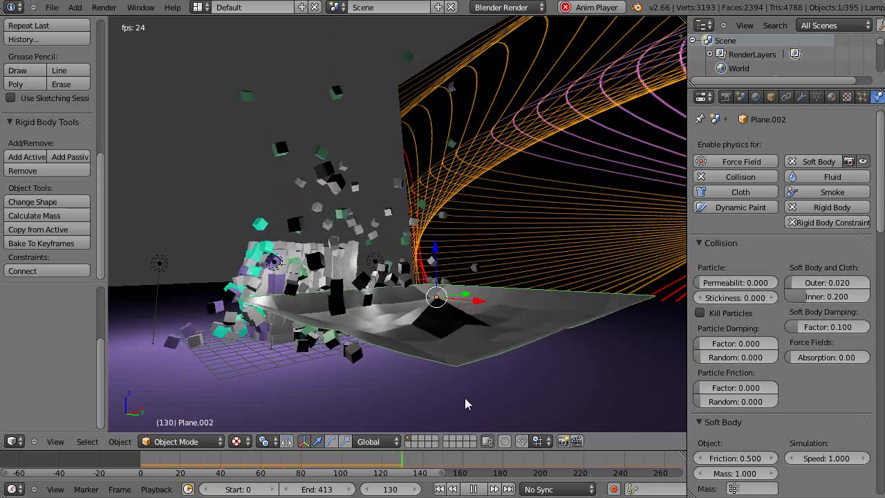
pyautogui.moveTo(455, 393); pyautogui.dragTo(440, 313, button='middle')
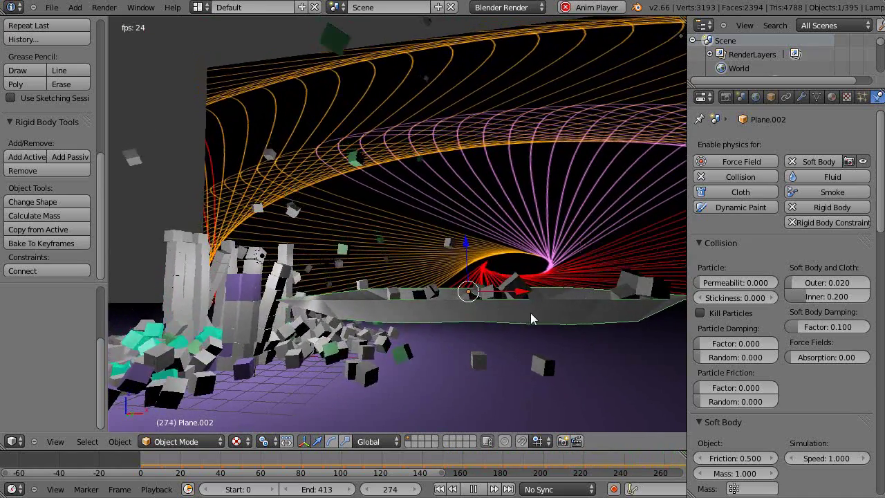
pyautogui.moveTo(534, 313); pyautogui.dragTo(509, 326, button='middle')
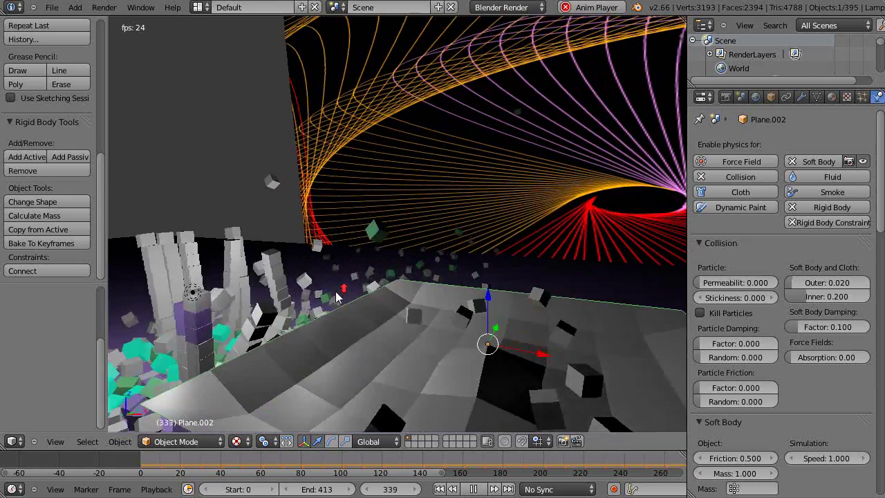
pyautogui.scroll(-3, 337, 296)
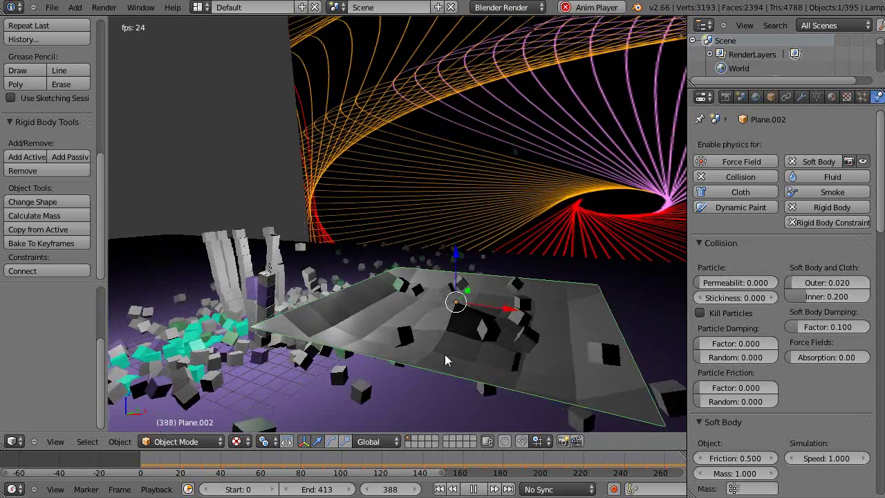
pyautogui.moveTo(444, 354); pyautogui.dragTo(447, 330, button='middle')
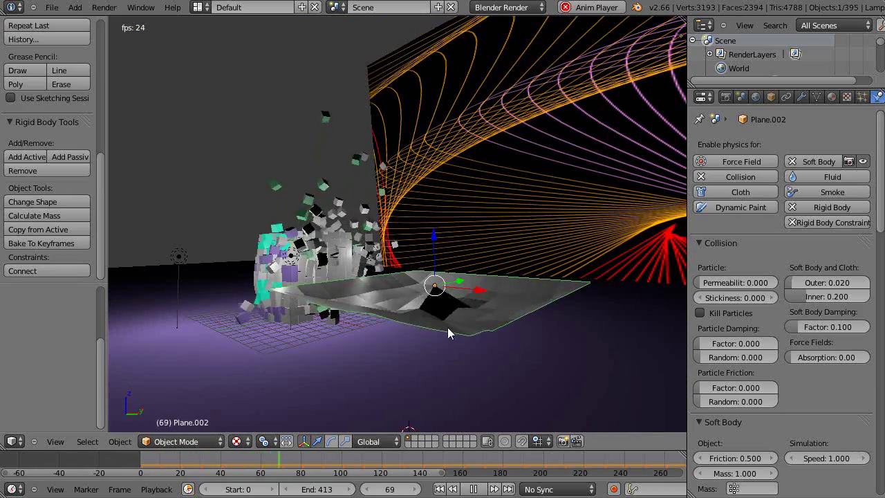
pyautogui.scroll(3, 447, 327)
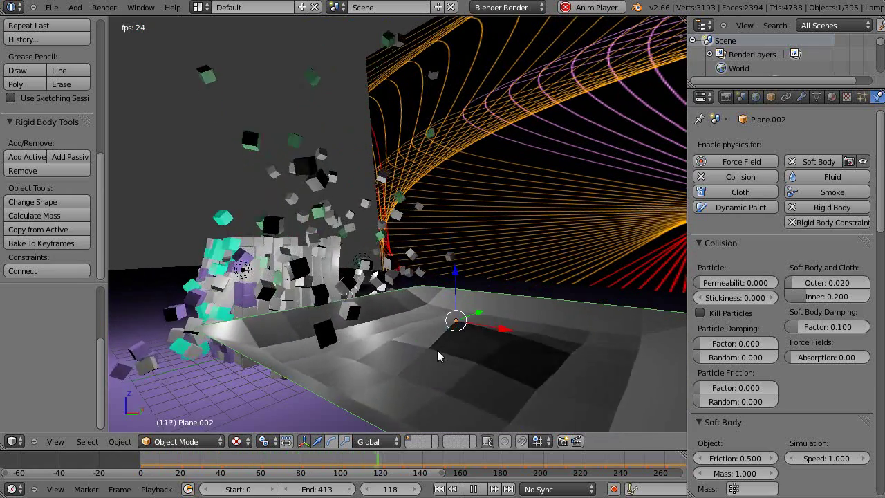
pyautogui.scroll(-4, 434, 342)
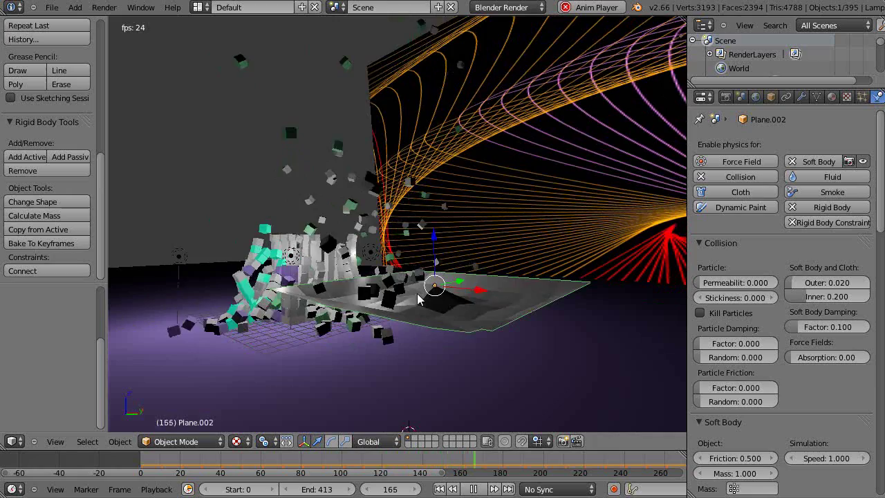
pyautogui.moveTo(393, 332); pyautogui.dragTo(492, 278, button='middle')
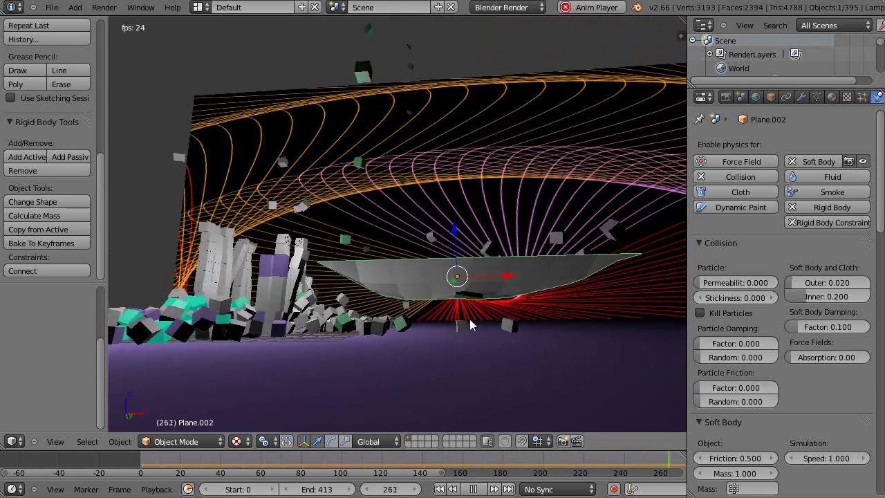
pyautogui.moveTo(462, 322); pyautogui.dragTo(328, 335, button='middle')
pyautogui.moveTo(401, 346); pyautogui.dragTo(561, 380, button='middle')
# Stop playback and add a Wind force field to the scene
pyautogui.press('Escape')
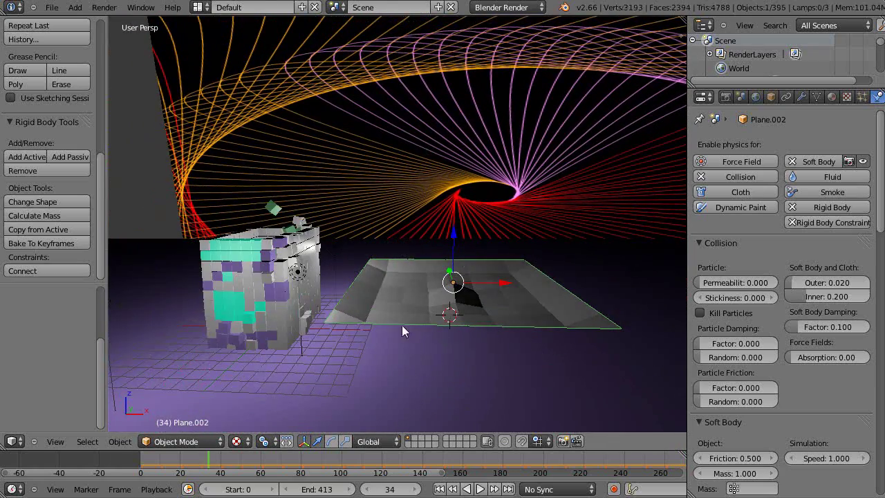
pyautogui.hotkey('shift', 'a')
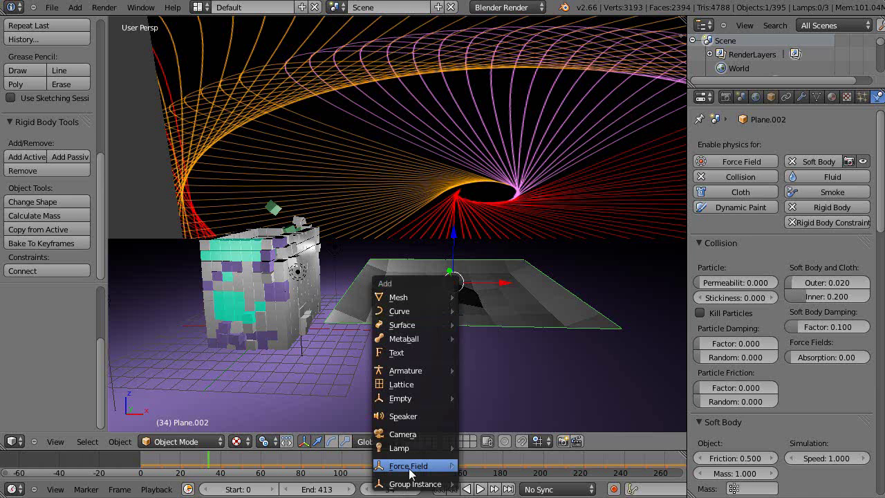
pyautogui.moveTo(435, 466)
pyautogui.click(484, 298)
pyautogui.moveTo(484, 298); pyautogui.dragTo(150, 471, button='middle')
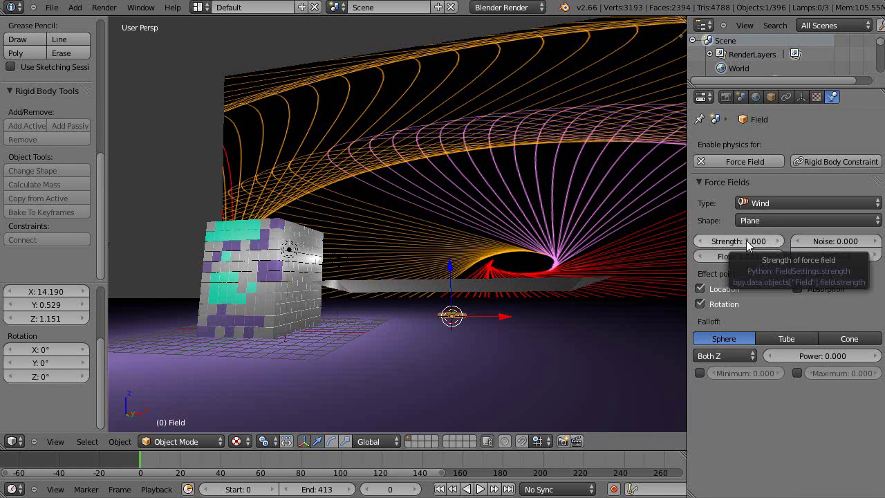
# Keyframe wind strength 1.0 at frames 0 and 40, then return to the start frame
pyautogui.press('i')
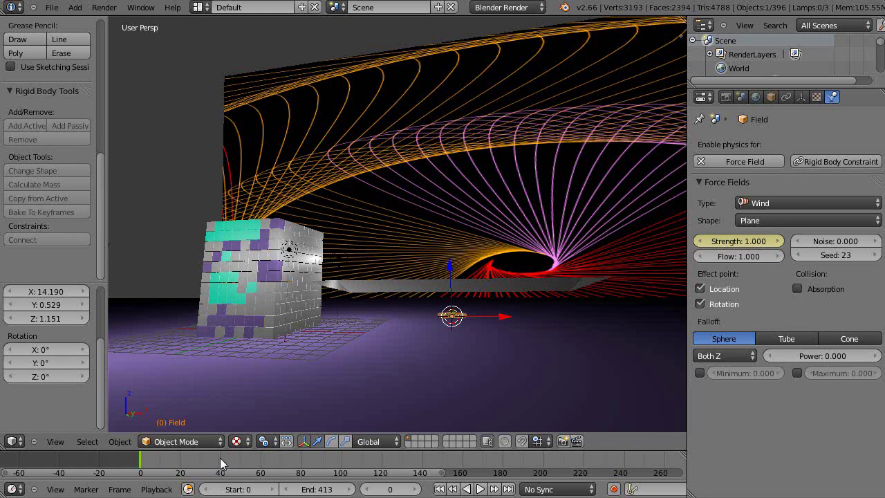
pyautogui.click(181, 463)
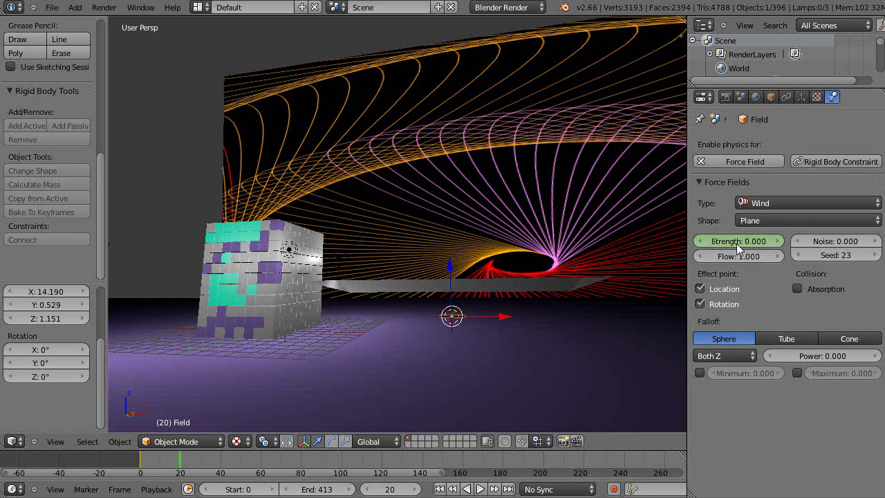
pyautogui.click(222, 470)
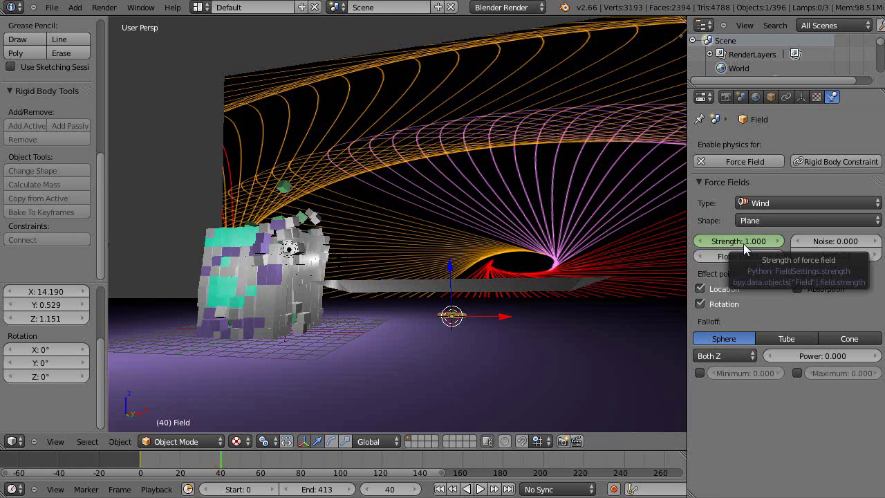
pyautogui.press('i')
pyautogui.hotkey('shift', 'Left')
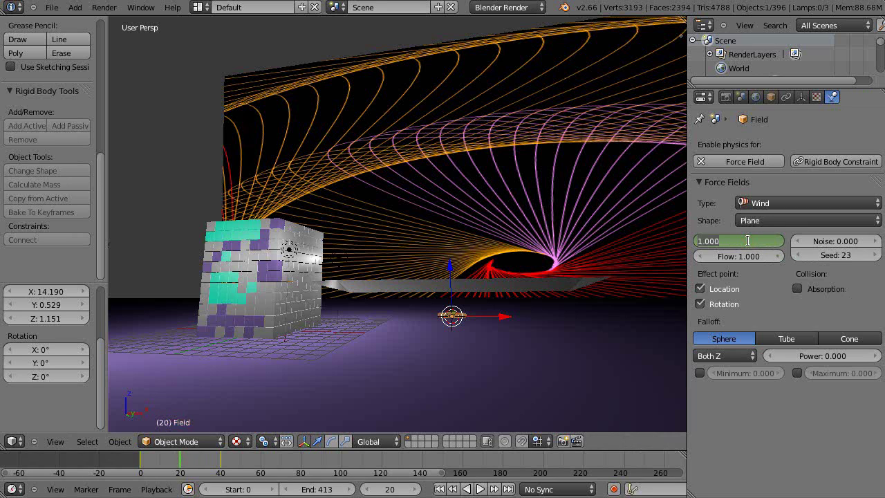
# Keyframe wind strength 0.0 at frame 20, then split off a Graph Editor showing the Strength curve
pyautogui.press('i')
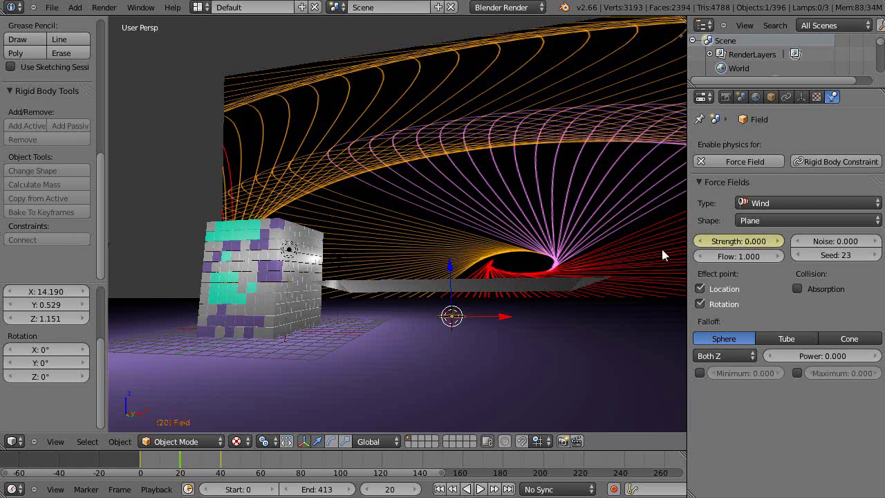
pyautogui.press('t')
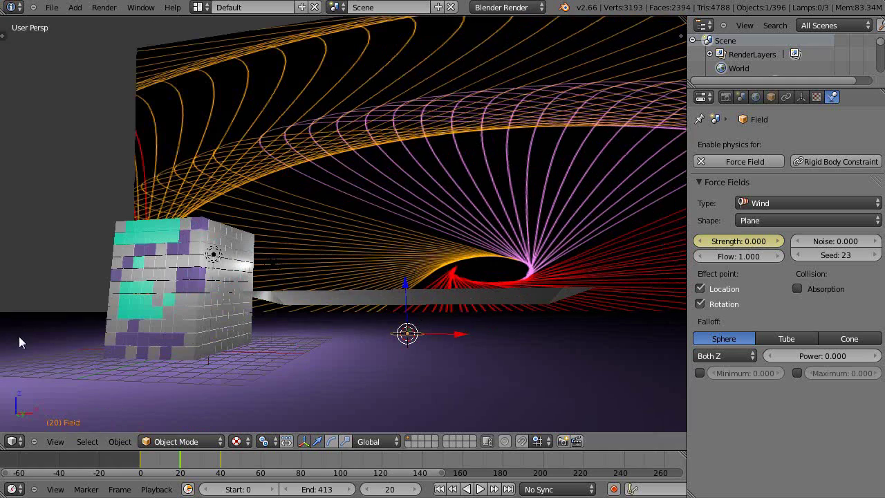
pyautogui.moveTo(2, 446); pyautogui.dragTo(21, 333)
pyautogui.click(12, 441)
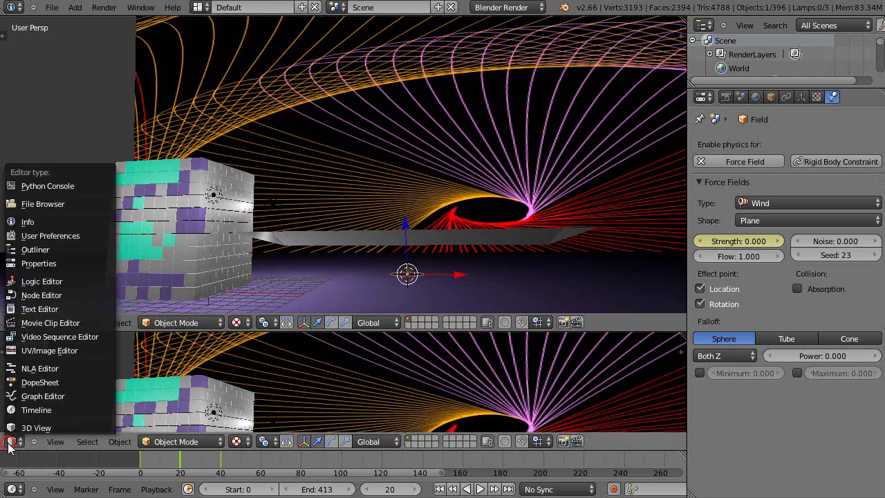
pyautogui.click(27, 396)
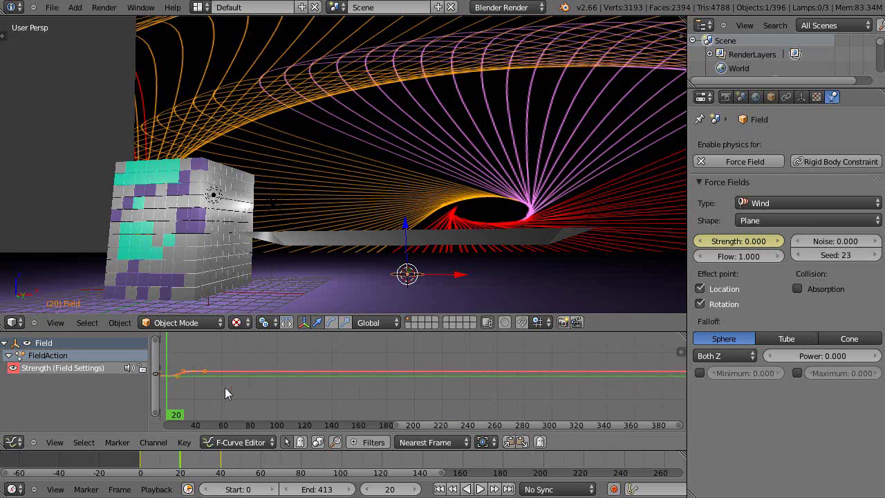
# Set the Strength curve's extrapolation to Make Cyclic and join the areas back
pyautogui.click(153, 446)
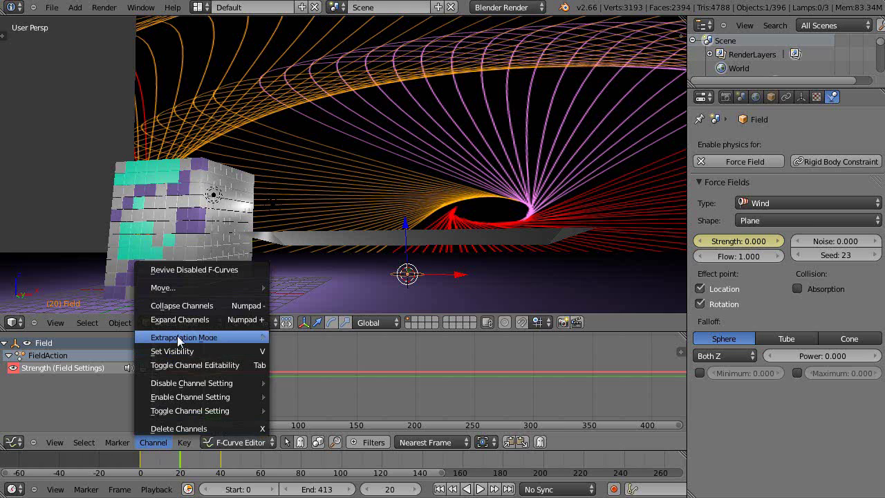
pyautogui.moveTo(178, 337)
pyautogui.click(319, 362)
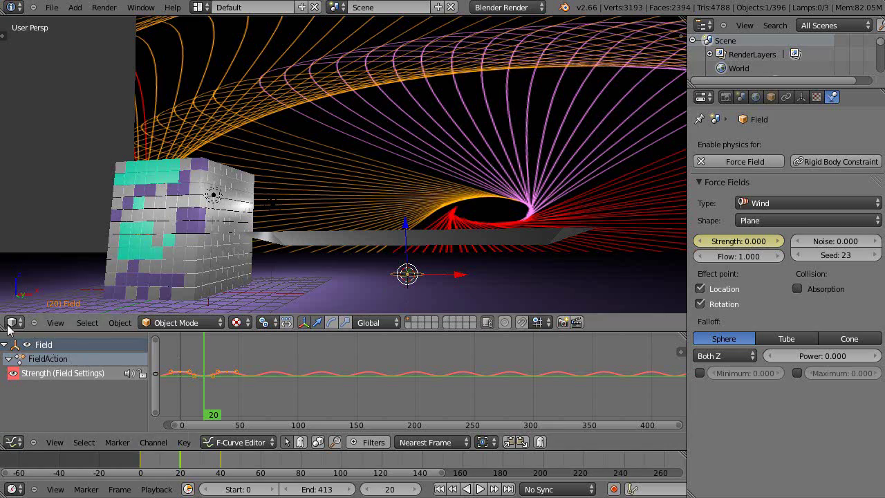
pyautogui.moveTo(3, 325); pyautogui.dragTo(285, 363)
# Play the pulsing wind simulation, orbiting the view slightly
pyautogui.scroll(2, 356, 346)
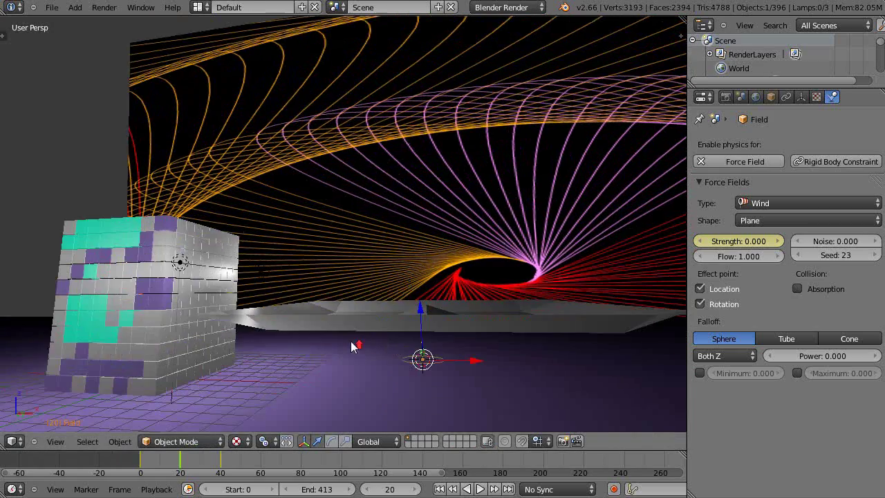
pyautogui.scroll(-2, 399, 367)
pyautogui.hotkey('alt', 'a')
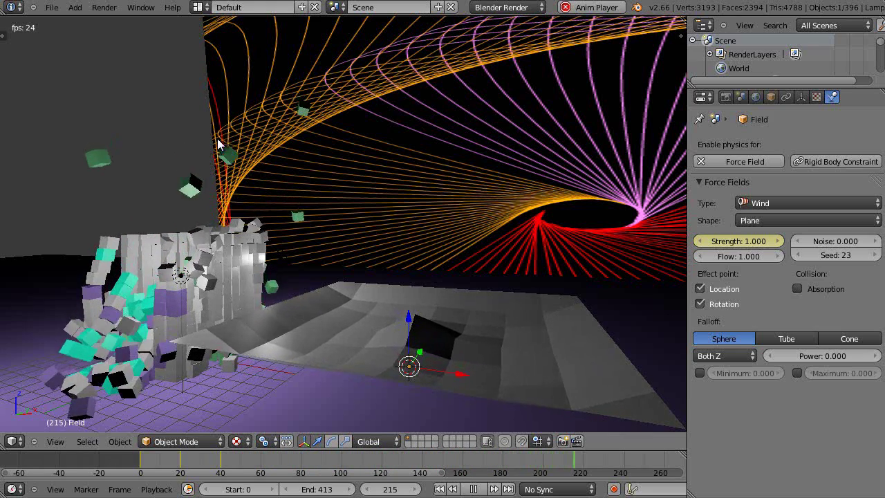
pyautogui.moveTo(408, 308); pyautogui.dragTo(439, 292, button='middle')
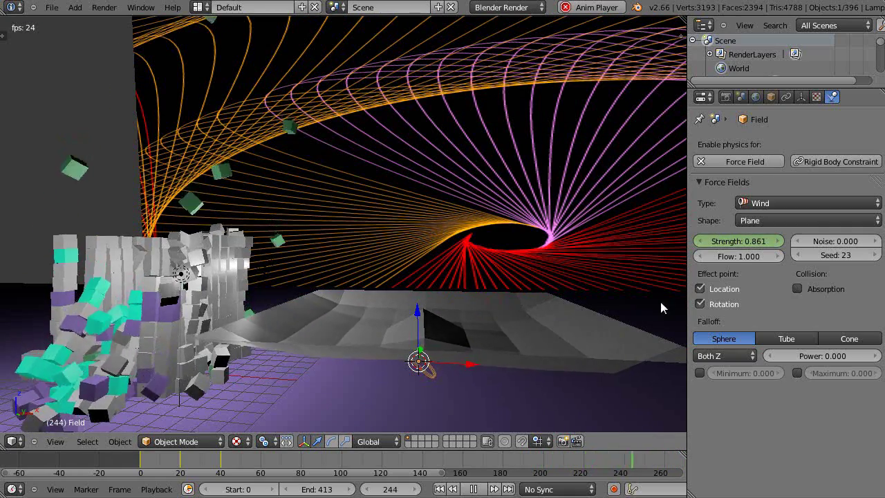
# Drag the wind field along the X axis while the simulation plays
pyautogui.moveTo(469, 364); pyautogui.dragTo(461, 366)
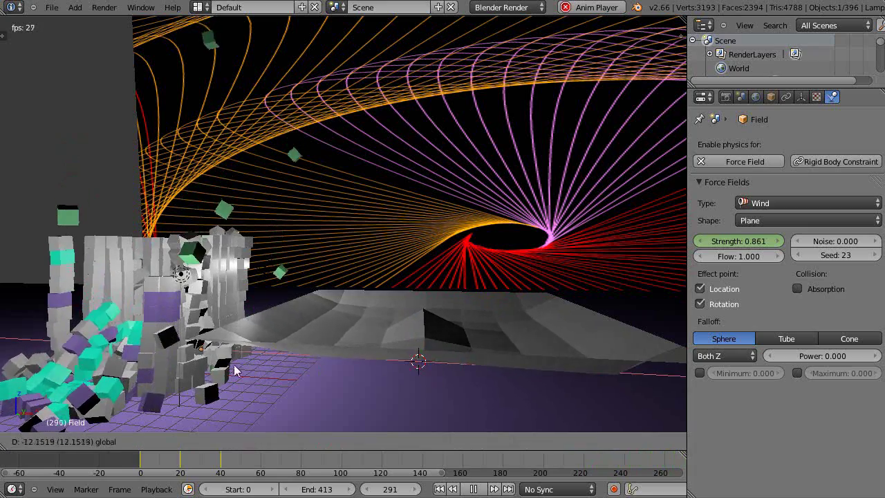
pyautogui.moveTo(234, 370); pyautogui.dragTo(160, 359)
pyautogui.moveTo(462, 384); pyautogui.dragTo(463, 385)
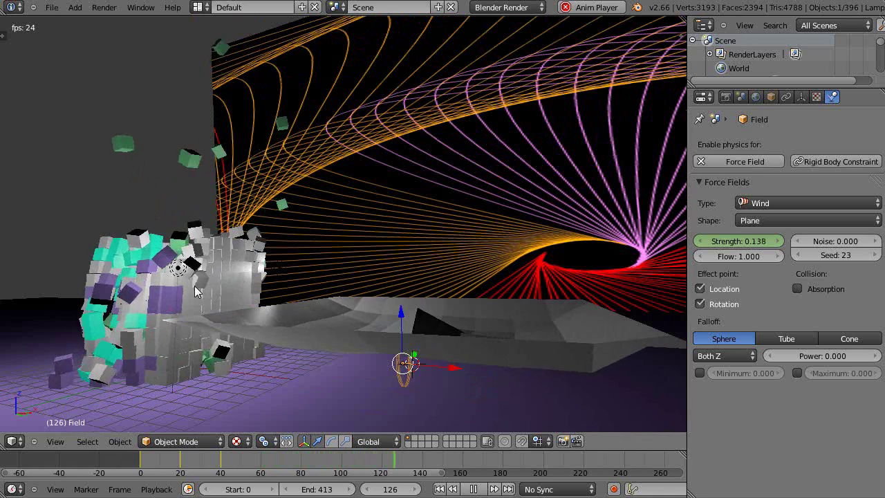
pyautogui.scroll(-1, 353, 341)
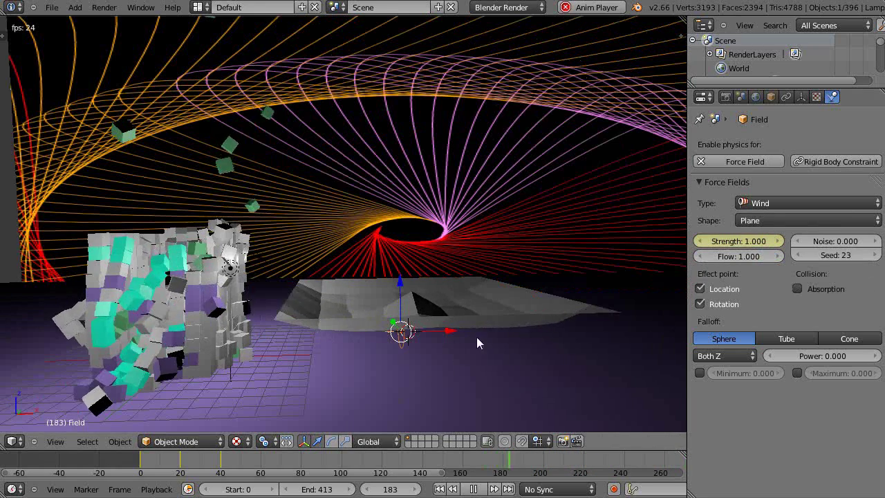
# Delete the wind Field object and watch the cube collapse replay without it
pyautogui.press('x')
pyautogui.click(425, 344)
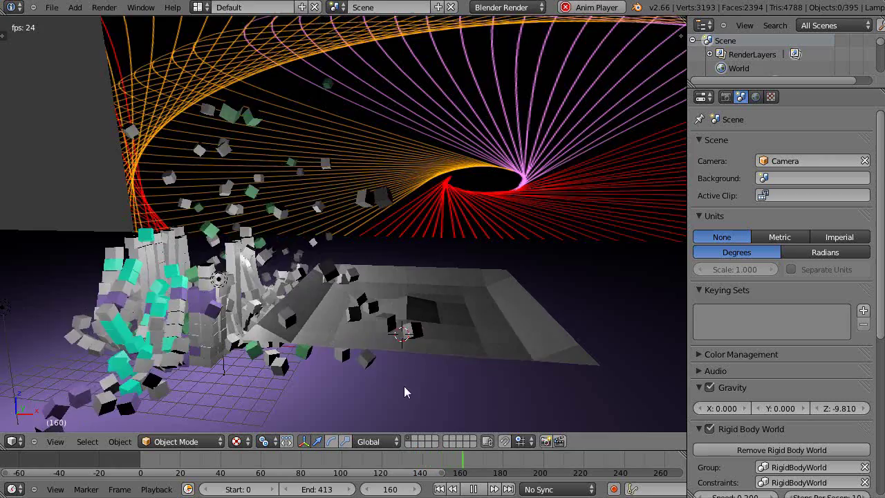
pyautogui.scroll(1, 417, 374)
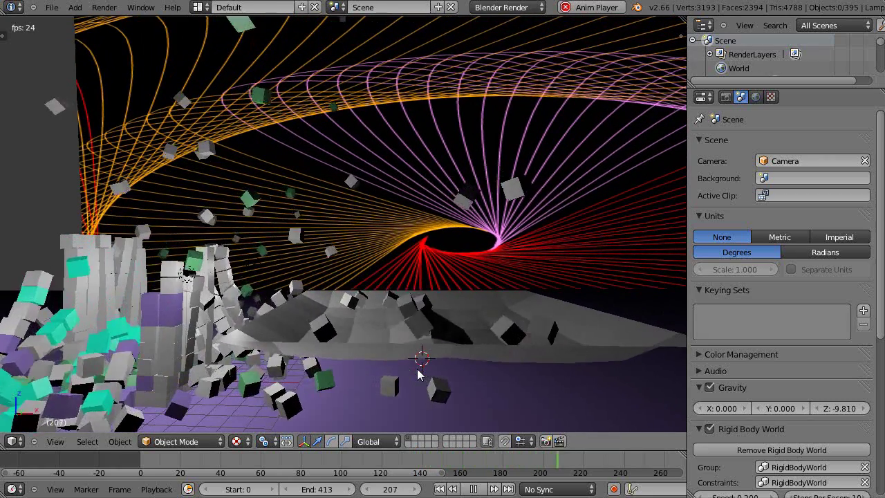